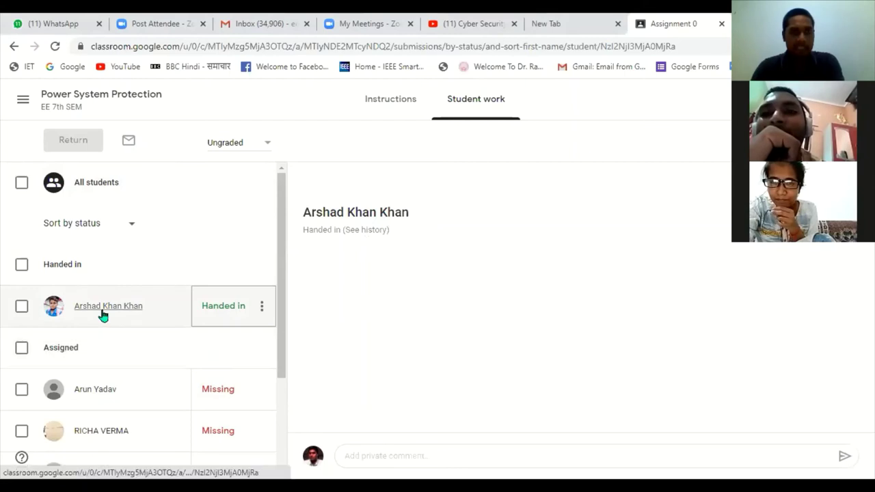
Show all students' work for Assignment 0, try opening its Drive folder, and return to the assignment overview.
{"action": "left_click", "coordinate": [119, 226]}
{"action": "left_click", "coordinate": [193, 218]}
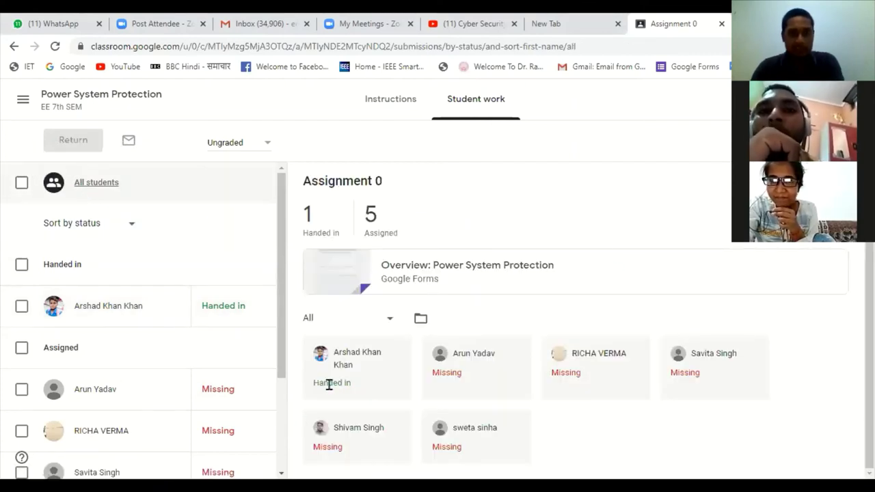
{"action": "left_click", "coordinate": [419, 320]}
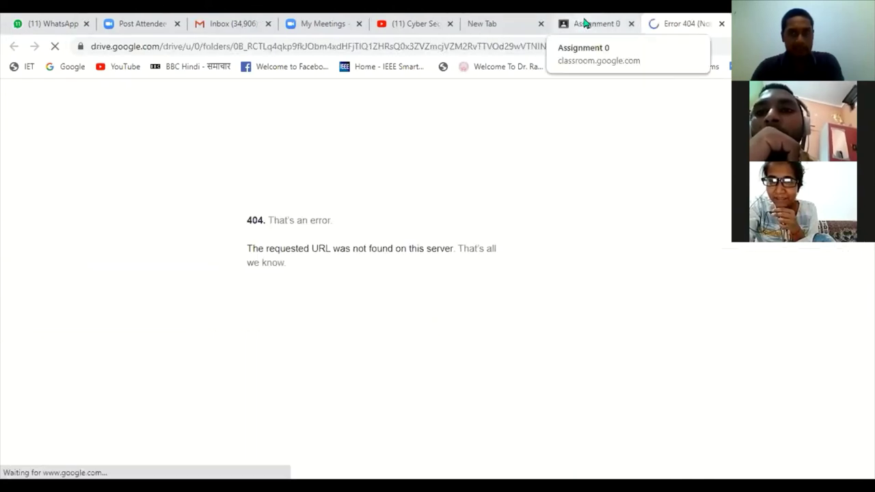
{"action": "left_click", "coordinate": [584, 22]}
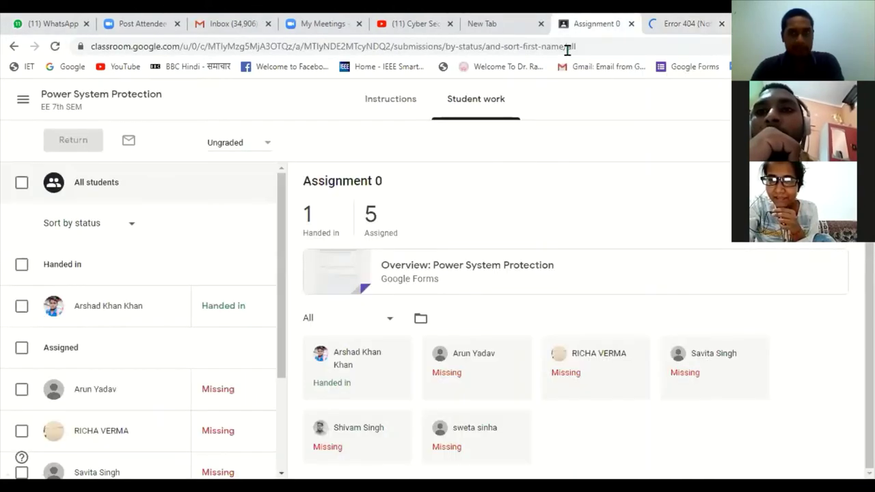
Open the attached "Overview: Power System Protection" form, closing the Drive folder page, and read through the form.
{"action": "left_click", "coordinate": [463, 268]}
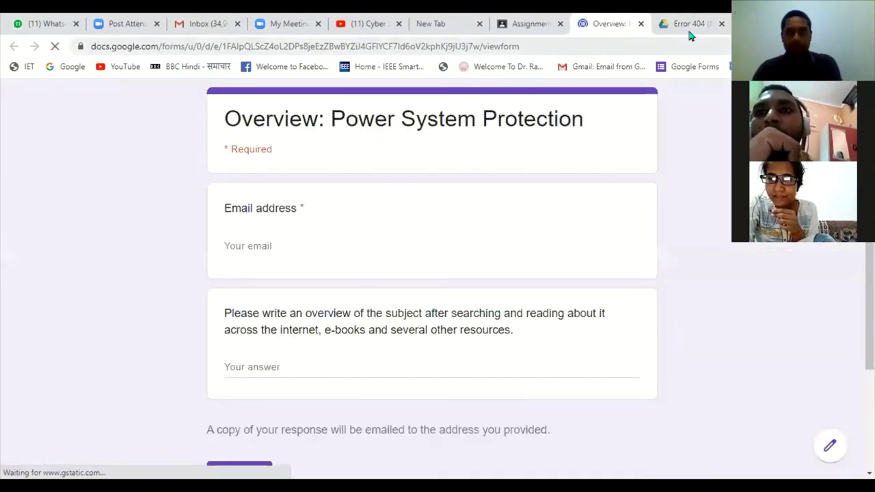
{"action": "left_click", "coordinate": [690, 29]}
{"action": "left_click", "coordinate": [720, 24]}
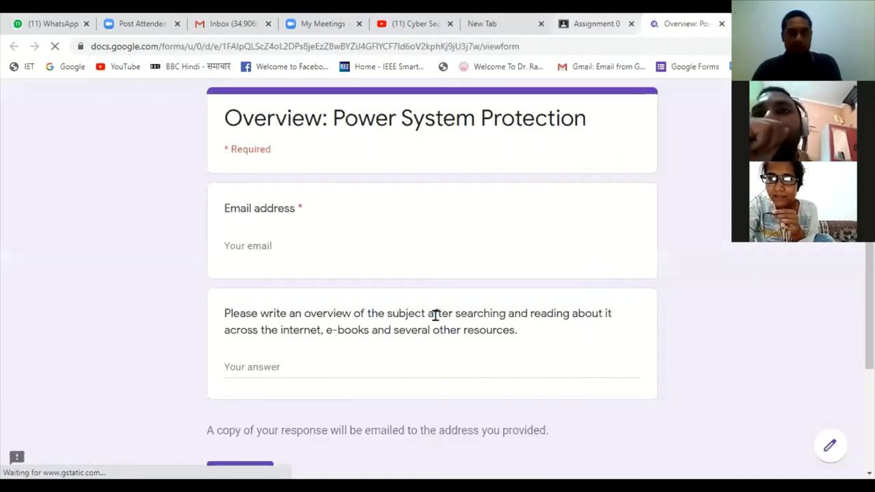
{"action": "scroll", "coordinate": [439, 387], "scroll_direction": "down", "scroll_amount": 1}
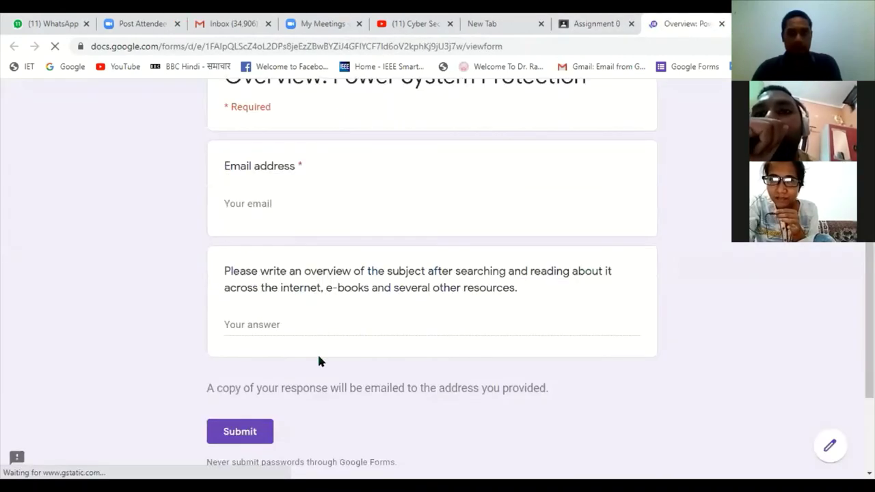
{"action": "scroll", "coordinate": [813, 455], "scroll_direction": "down", "scroll_amount": 2}
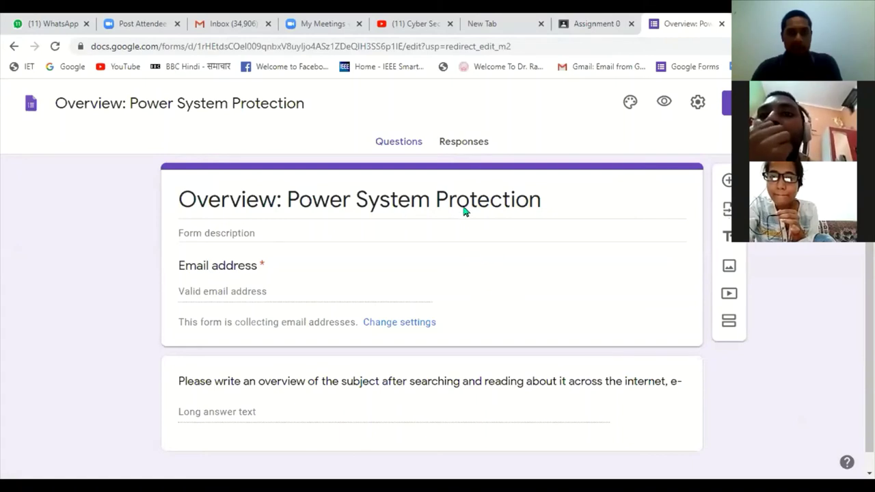
Review the summary of the form's responses, including who has responded and the overview question.
{"action": "left_click", "coordinate": [463, 141]}
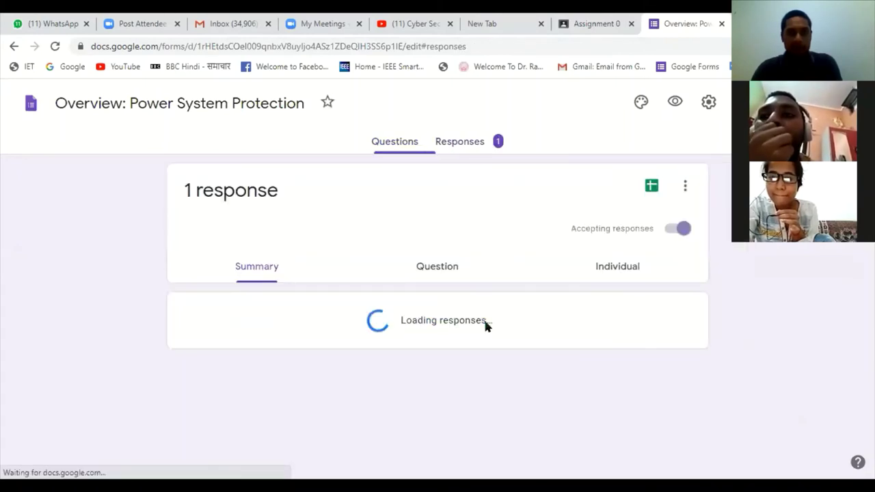
{"action": "scroll", "coordinate": [494, 239], "scroll_direction": "down", "scroll_amount": 2}
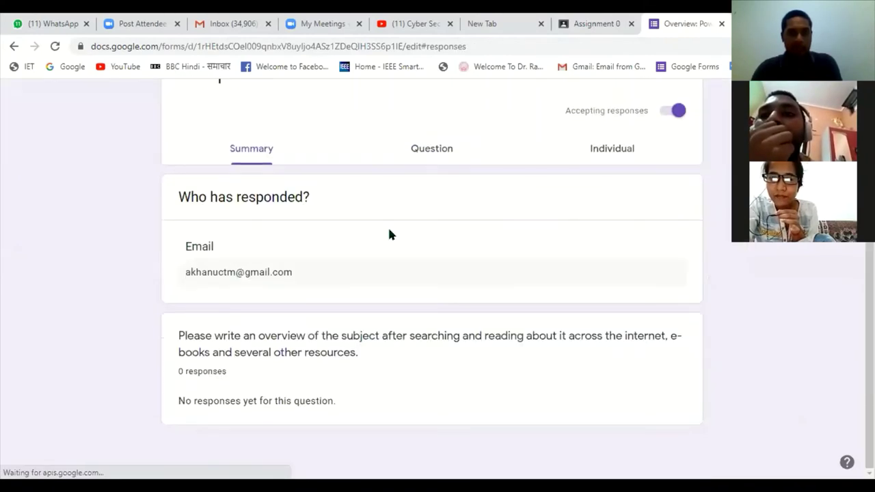
{"action": "scroll", "coordinate": [394, 235], "scroll_direction": "up", "scroll_amount": 2}
{"action": "scroll", "coordinate": [470, 212], "scroll_direction": "down", "scroll_amount": 2}
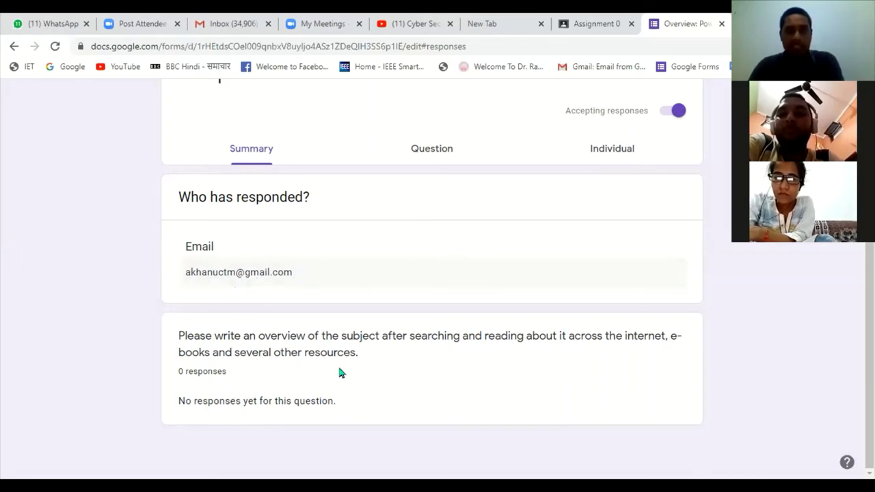
Review the responses by question for the subject overview question.
{"action": "left_click", "coordinate": [431, 149]}
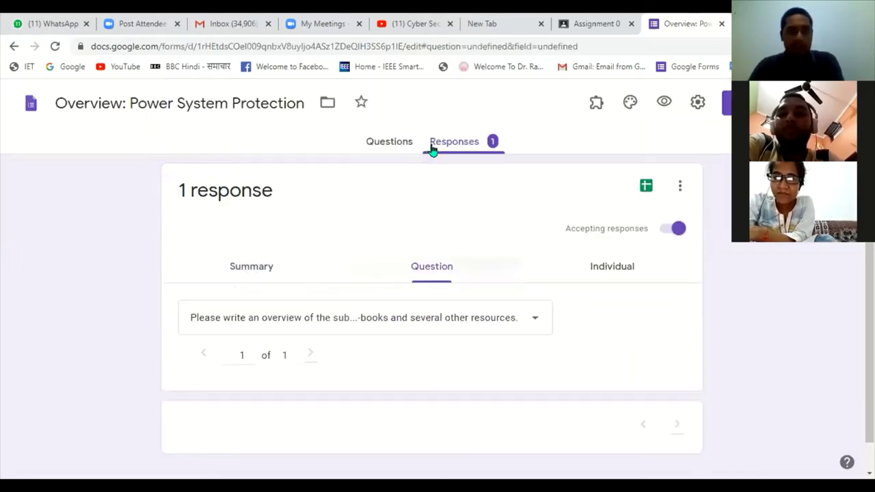
{"action": "scroll", "coordinate": [488, 199], "scroll_direction": "down", "scroll_amount": 3}
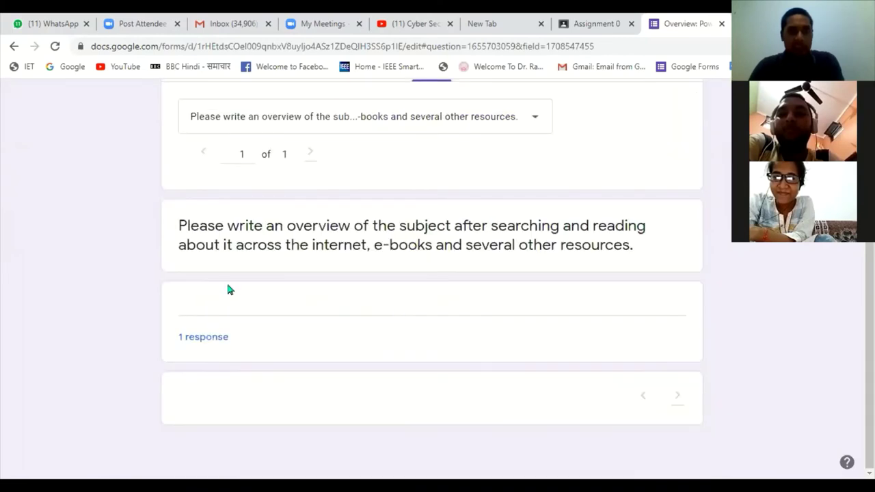
{"action": "scroll", "coordinate": [248, 304], "scroll_direction": "up", "scroll_amount": 2}
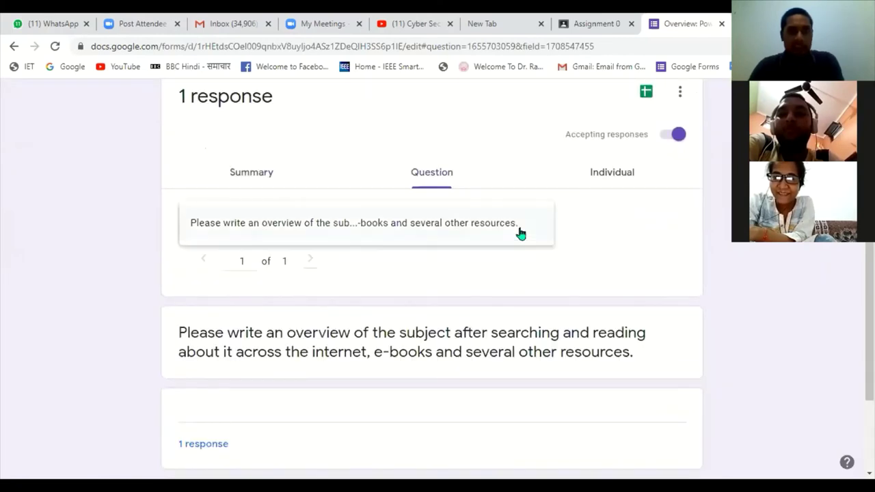
Examine the individual response, checking its email address, overview answer and submission time.
{"action": "left_click", "coordinate": [617, 170]}
{"action": "scroll", "coordinate": [503, 218], "scroll_direction": "down", "scroll_amount": 3}
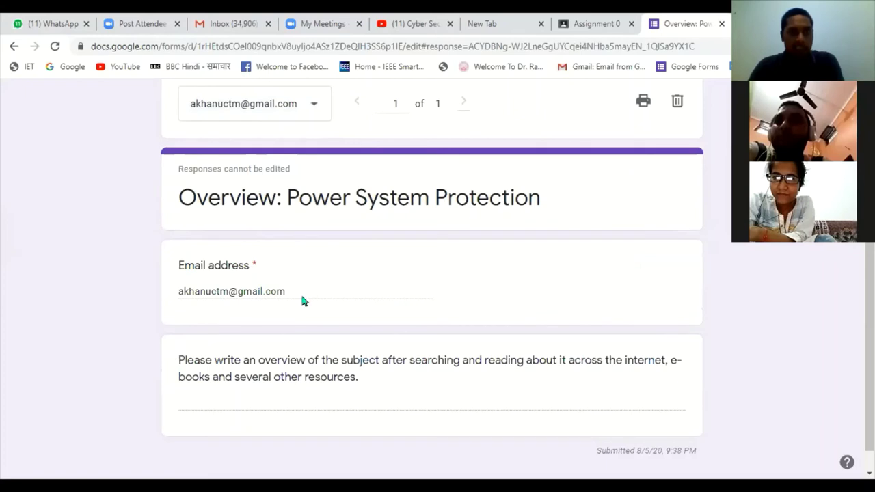
{"action": "scroll", "coordinate": [229, 372], "scroll_direction": "down", "scroll_amount": 1}
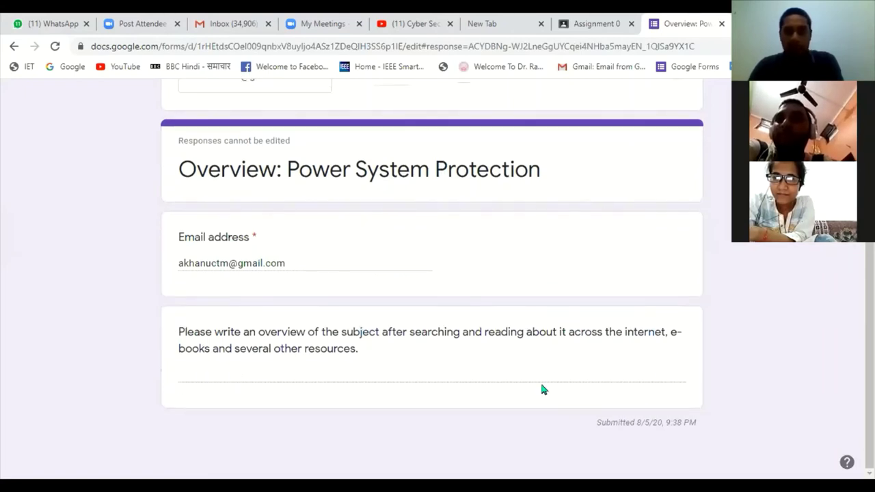
{"action": "scroll", "coordinate": [532, 335], "scroll_direction": "up", "scroll_amount": 4}
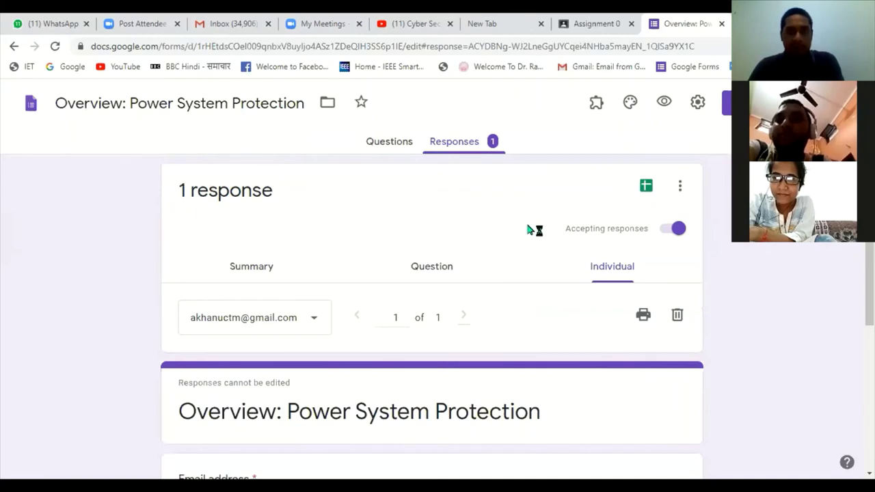
{"action": "scroll", "coordinate": [519, 252], "scroll_direction": "down", "scroll_amount": 3}
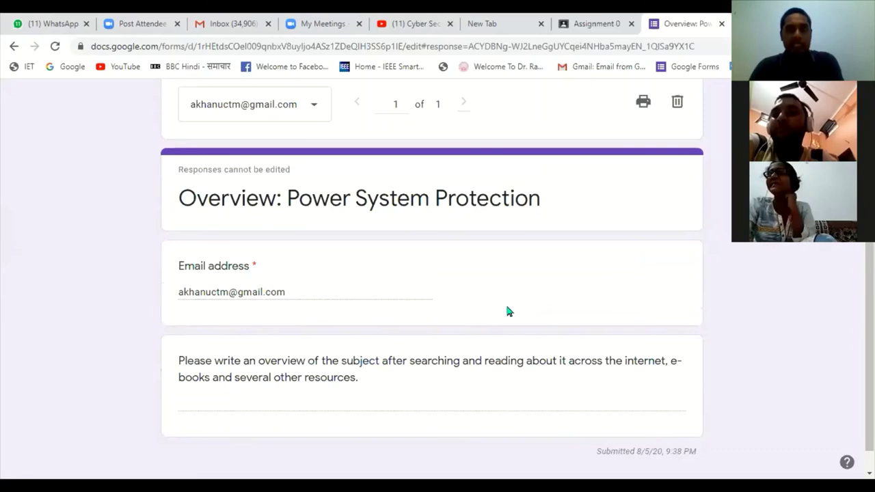
{"action": "scroll", "coordinate": [506, 311], "scroll_direction": "up", "scroll_amount": 3}
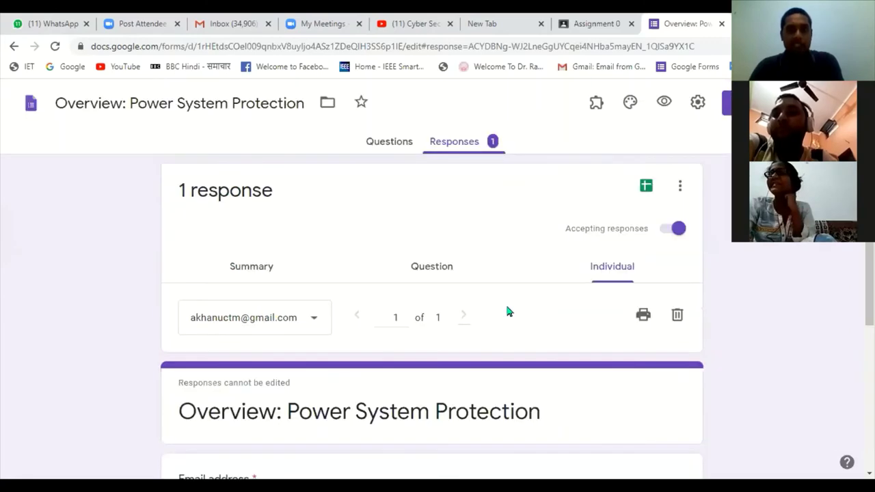
{"action": "left_click", "coordinate": [592, 23]}
{"action": "left_click", "coordinate": [681, 22]}
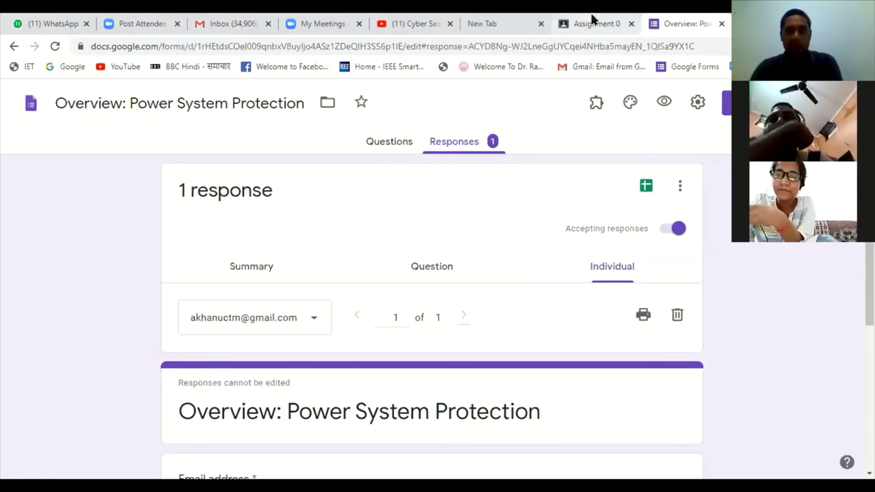
Examine the form's questions, including the email address field and the full text and options of the paragraph question.
{"action": "left_click", "coordinate": [386, 151]}
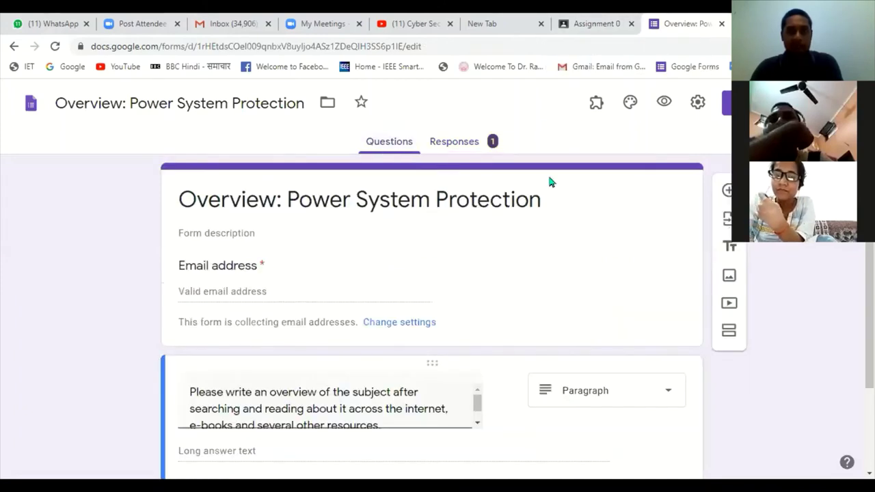
{"action": "scroll", "coordinate": [533, 219], "scroll_direction": "down", "scroll_amount": 2}
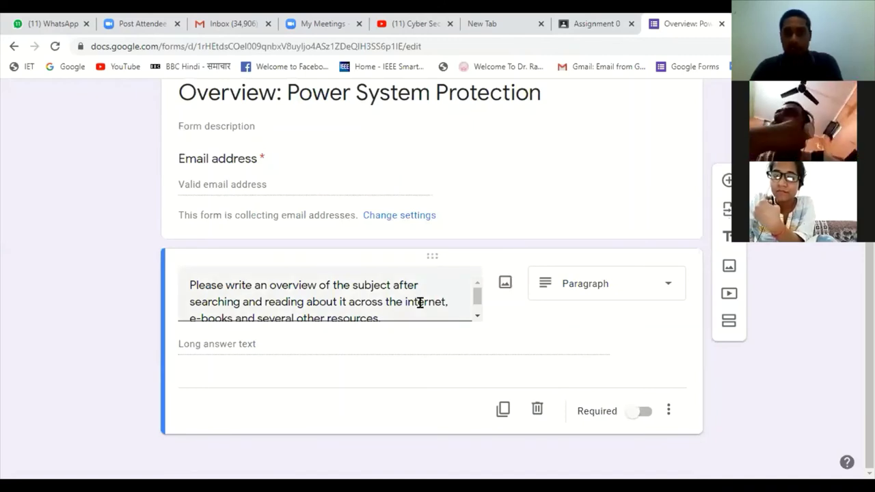
{"action": "scroll", "coordinate": [420, 303], "scroll_direction": "down", "scroll_amount": 1}
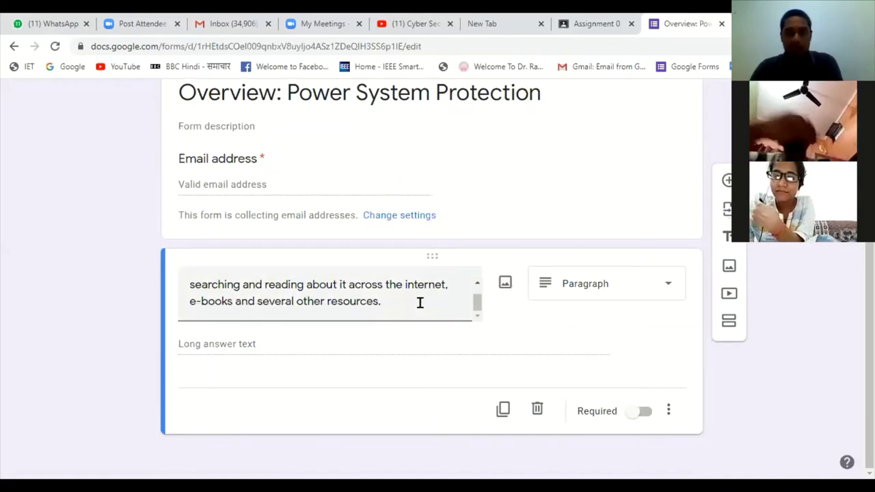
{"action": "scroll", "coordinate": [419, 303], "scroll_direction": "up", "scroll_amount": 1}
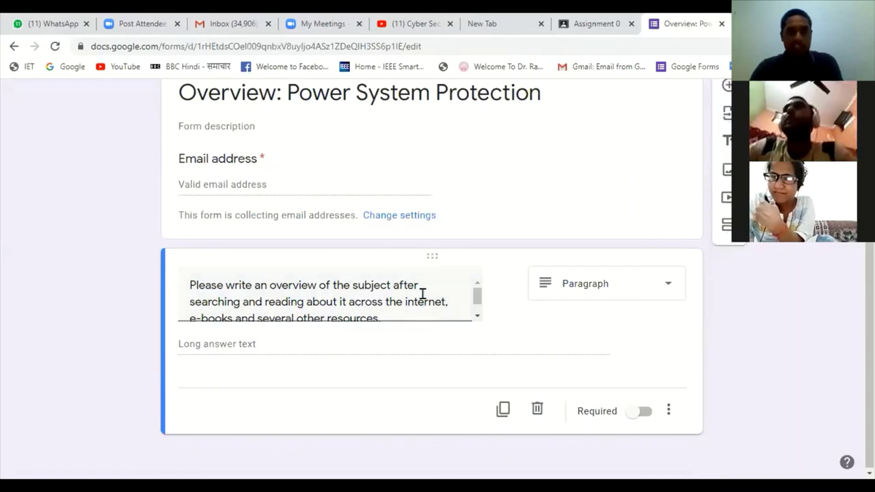
{"action": "scroll", "coordinate": [421, 294], "scroll_direction": "down", "scroll_amount": 1}
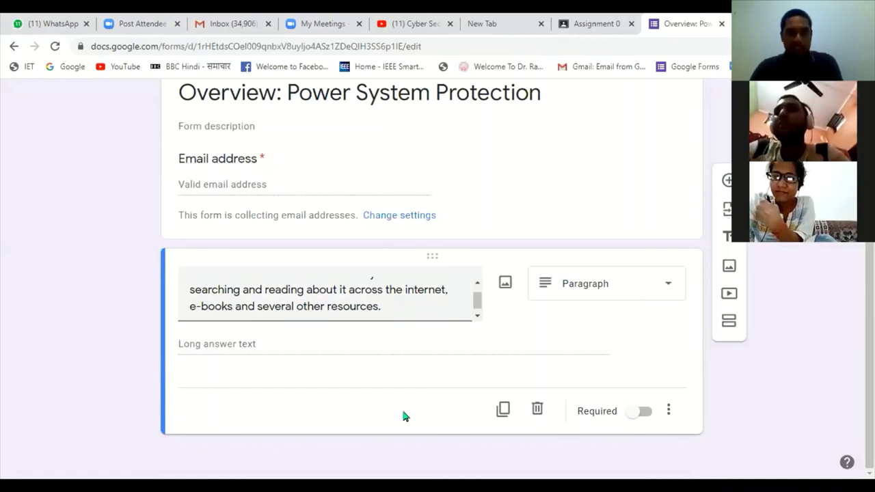
{"action": "scroll", "coordinate": [397, 307], "scroll_direction": "up", "scroll_amount": 1}
{"action": "scroll", "coordinate": [397, 307], "scroll_direction": "up", "scroll_amount": 1}
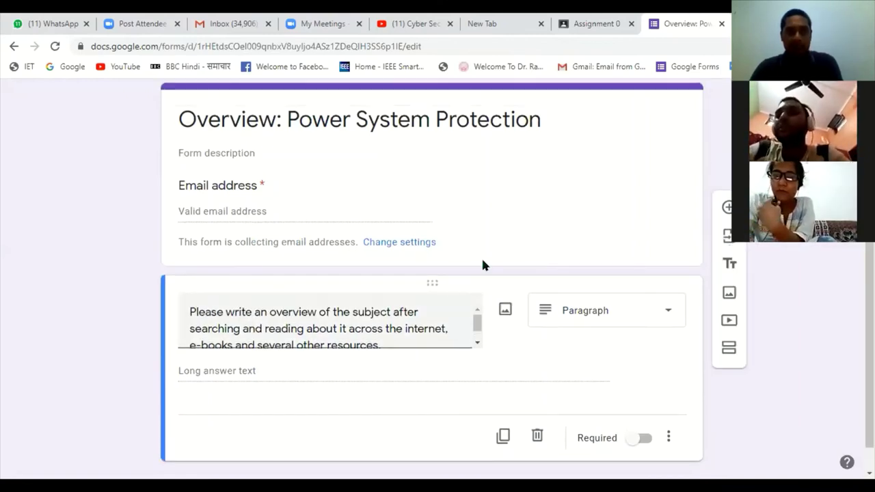
{"action": "scroll", "coordinate": [535, 341], "scroll_direction": "up", "scroll_amount": 2}
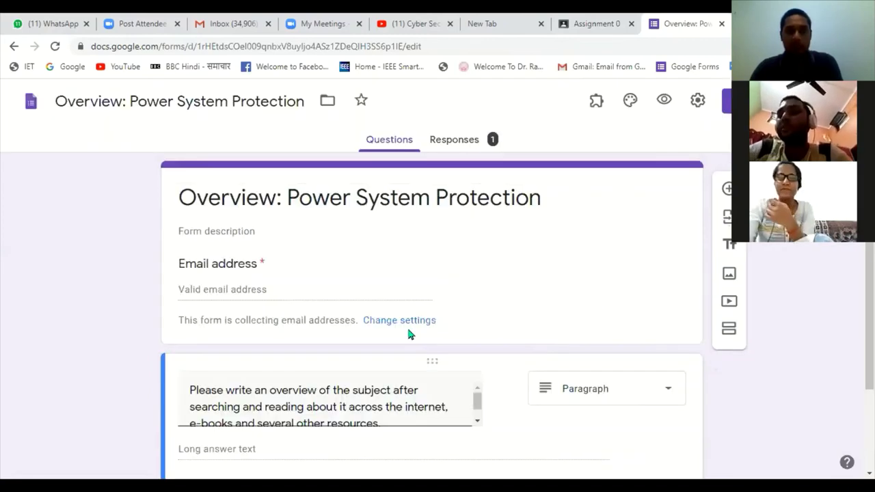
{"action": "scroll", "coordinate": [407, 328], "scroll_direction": "down", "scroll_amount": 3}
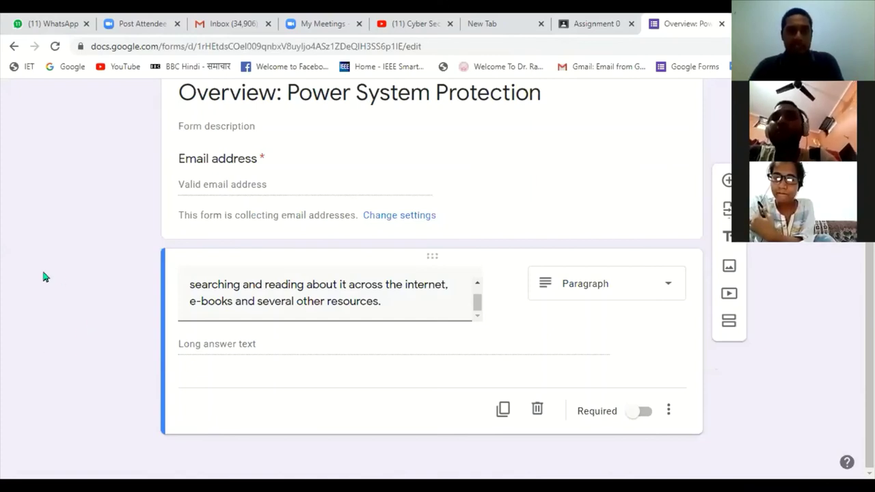
{"action": "scroll", "coordinate": [55, 294], "scroll_direction": "up", "scroll_amount": 2}
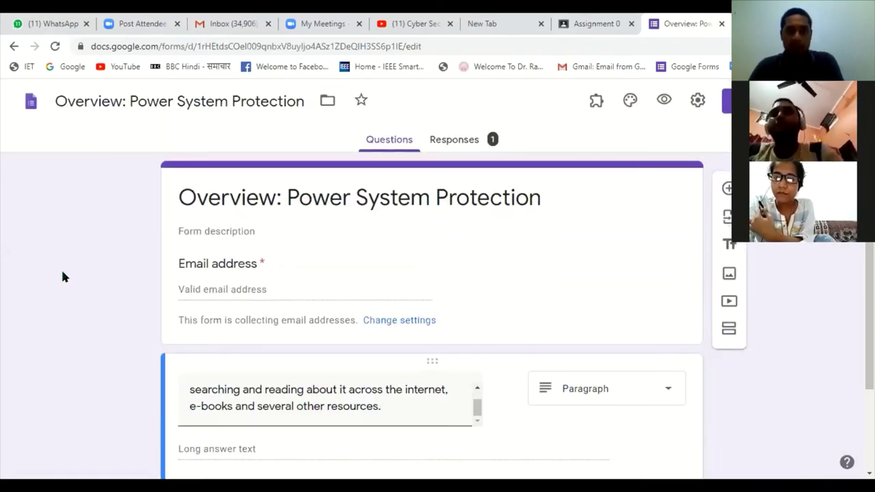
{"action": "scroll", "coordinate": [62, 276], "scroll_direction": "down", "scroll_amount": 2}
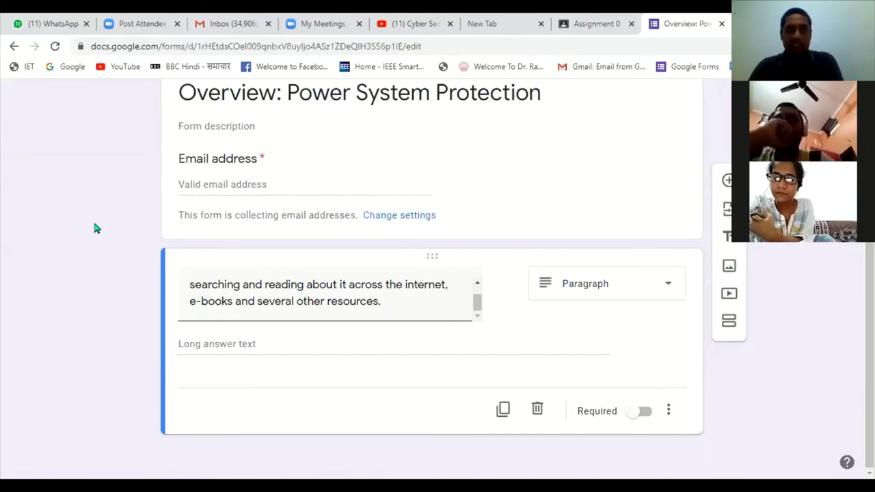
{"action": "scroll", "coordinate": [96, 229], "scroll_direction": "up", "scroll_amount": 2}
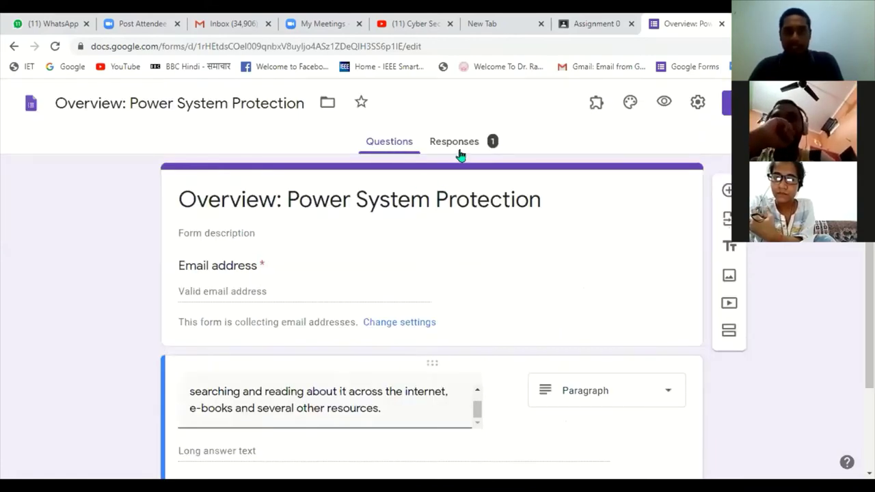
Check the form's general settings, close them, and look at the individual response again.
{"action": "left_click", "coordinate": [697, 102]}
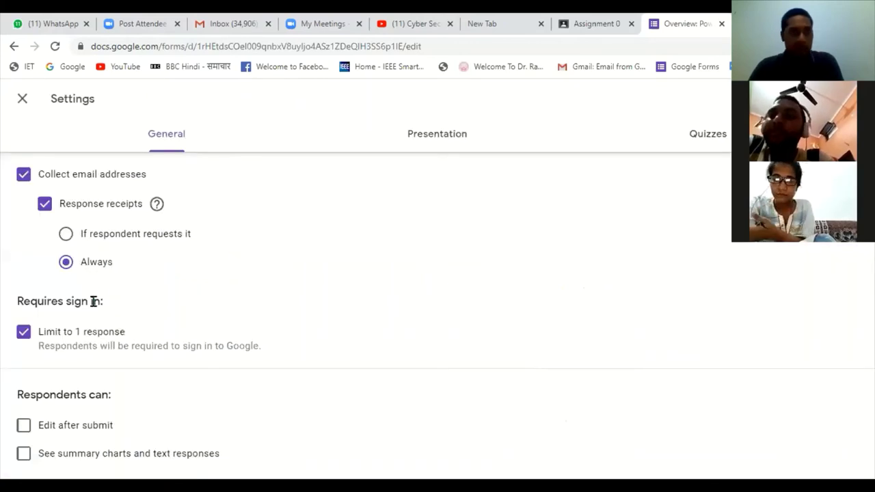
{"action": "left_click", "coordinate": [24, 100]}
{"action": "left_click", "coordinate": [453, 146]}
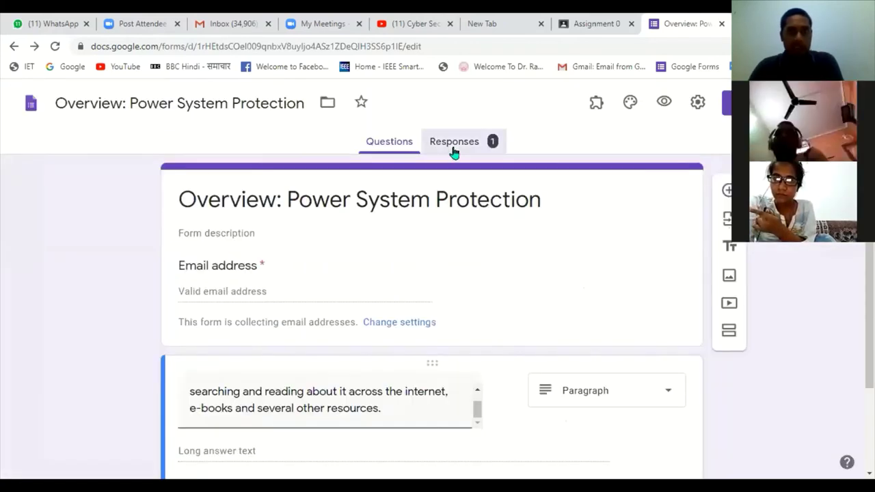
{"action": "scroll", "coordinate": [488, 212], "scroll_direction": "down", "scroll_amount": 2}
{"action": "scroll", "coordinate": [479, 236], "scroll_direction": "up", "scroll_amount": 2}
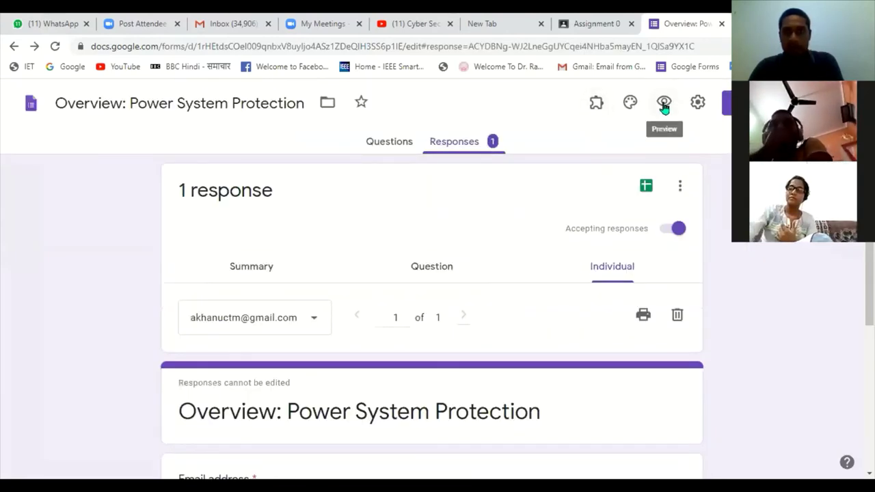
Check the form's presentation and quiz settings, close them, and look at the form's additional options.
{"action": "left_click", "coordinate": [697, 102]}
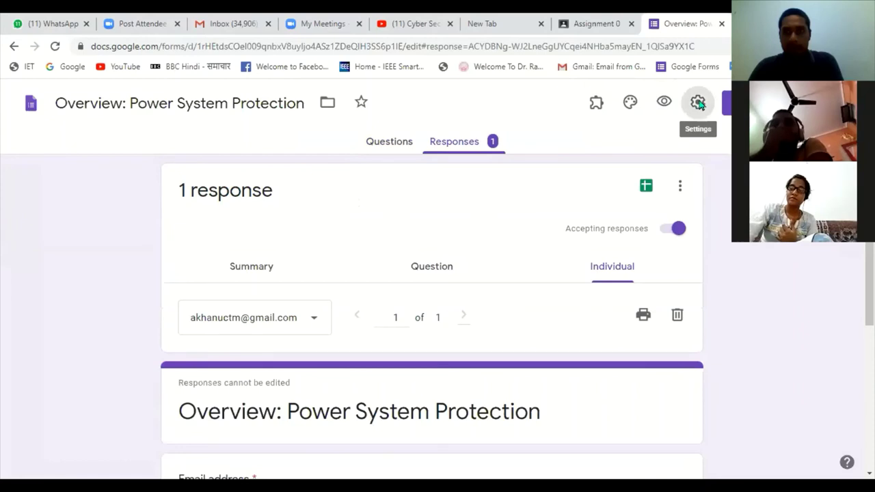
{"action": "left_click", "coordinate": [416, 139]}
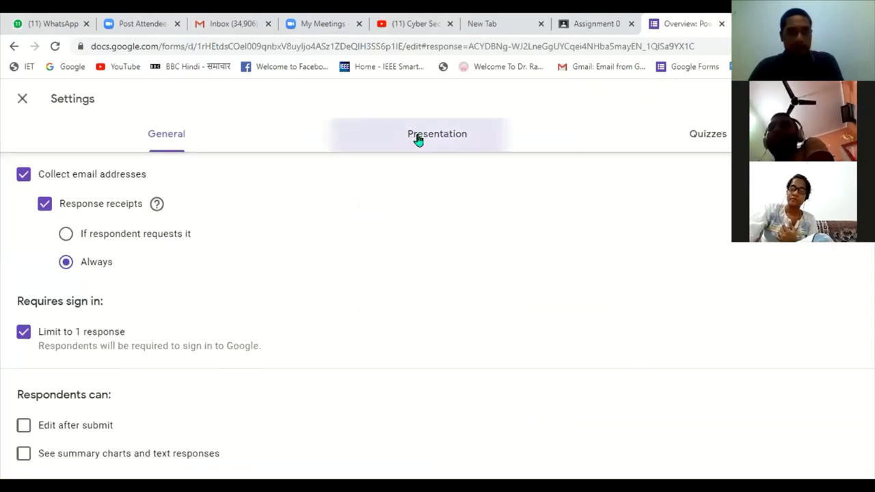
{"action": "left_click", "coordinate": [690, 136]}
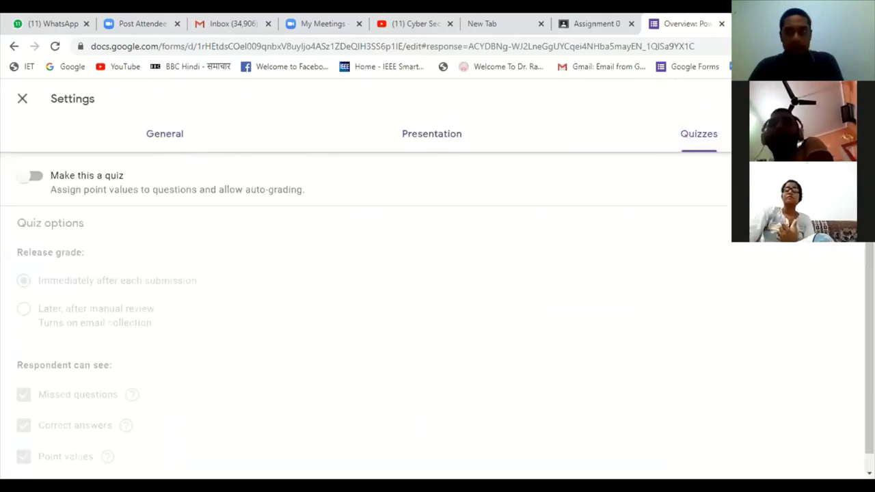
{"action": "left_click", "coordinate": [20, 100]}
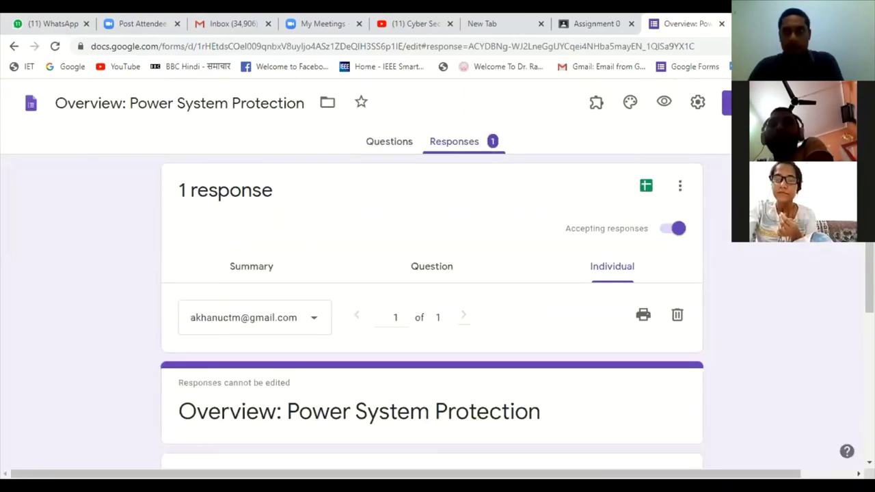
{"action": "left_click", "coordinate": [796, 102]}
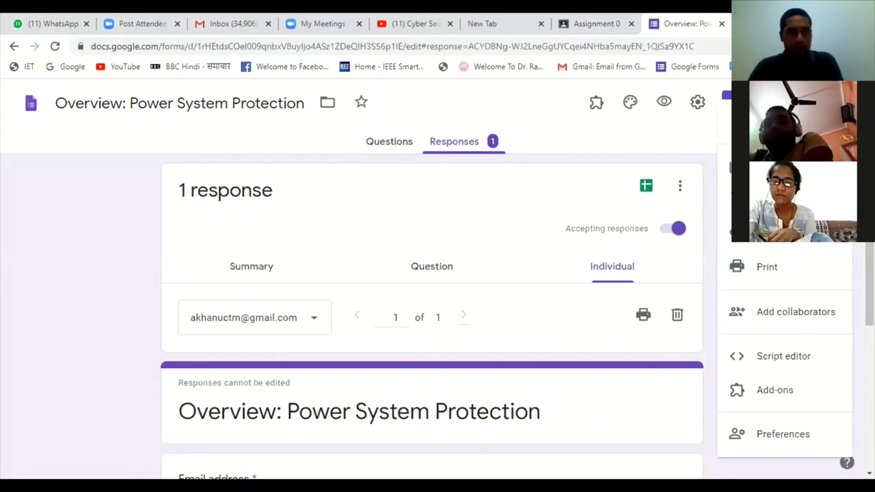
{"action": "left_click", "coordinate": [220, 119]}
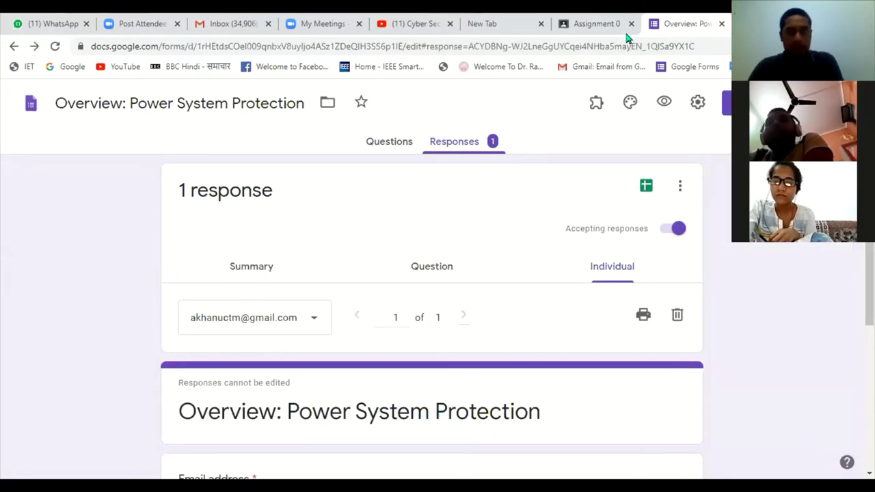
Close the form editor and view the respondent version of the form linked to Assignment 0 down to its end.
{"action": "left_click", "coordinate": [719, 24]}
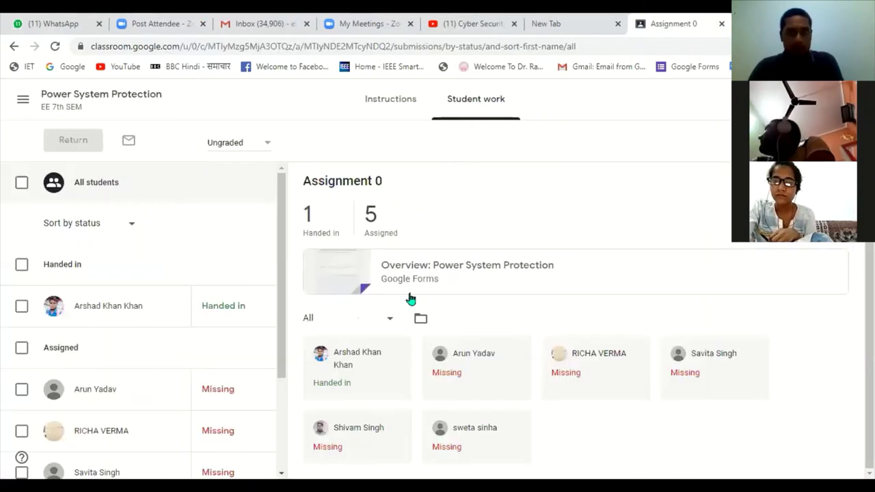
{"action": "left_click", "coordinate": [418, 282]}
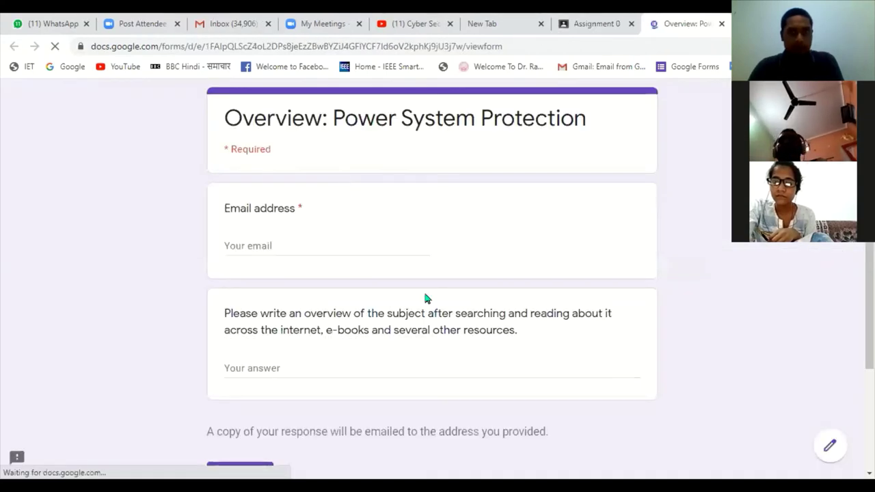
{"action": "scroll", "coordinate": [423, 296], "scroll_direction": "down", "scroll_amount": 3}
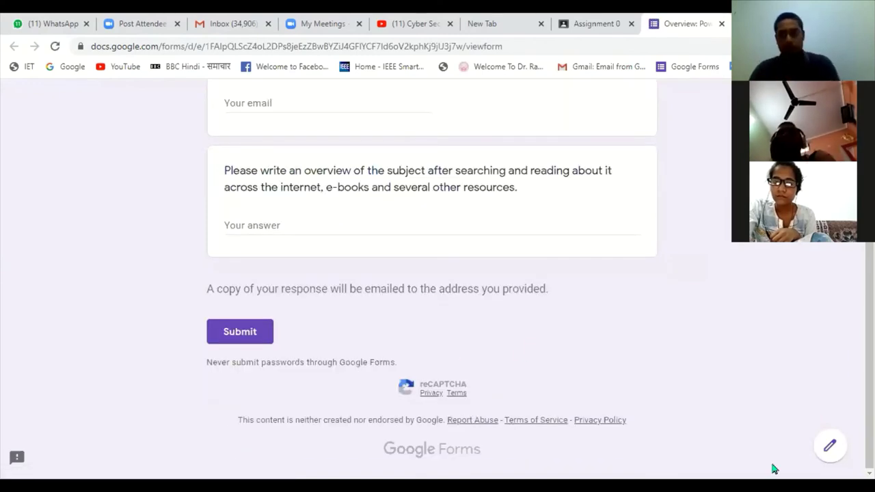
Open the form for editing, check its general settings and the default settings for new forms and questions, and close both.
{"action": "left_click", "coordinate": [830, 449]}
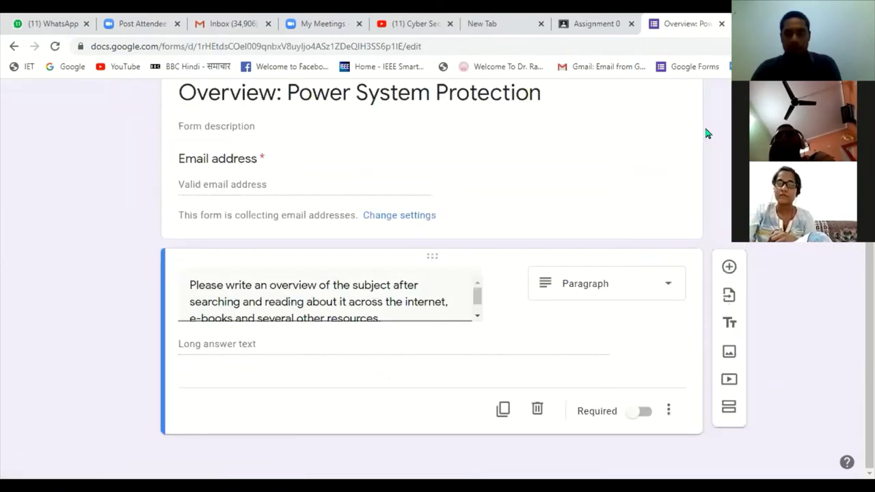
{"action": "scroll", "coordinate": [697, 111], "scroll_direction": "up", "scroll_amount": 2}
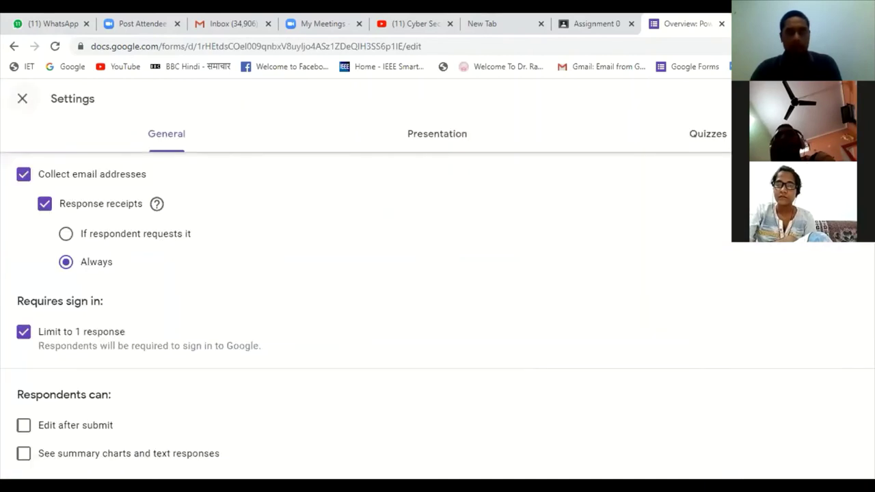
{"action": "left_click", "coordinate": [24, 100]}
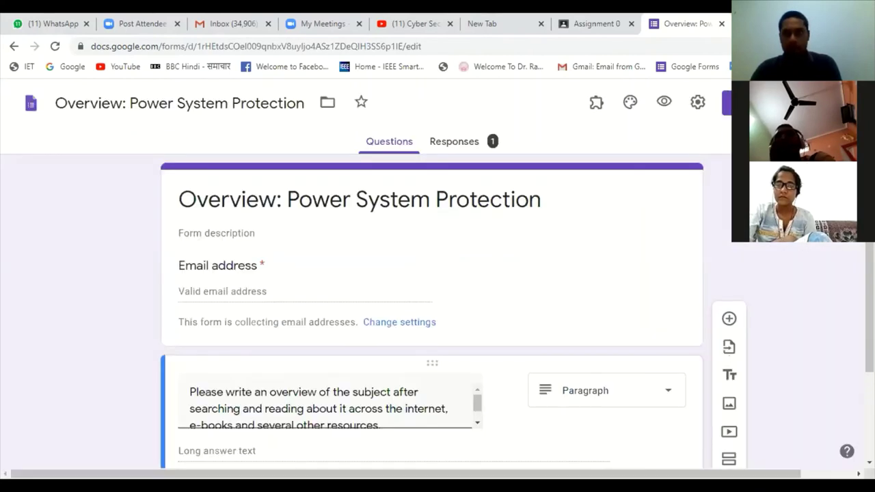
{"action": "left_click", "coordinate": [799, 102]}
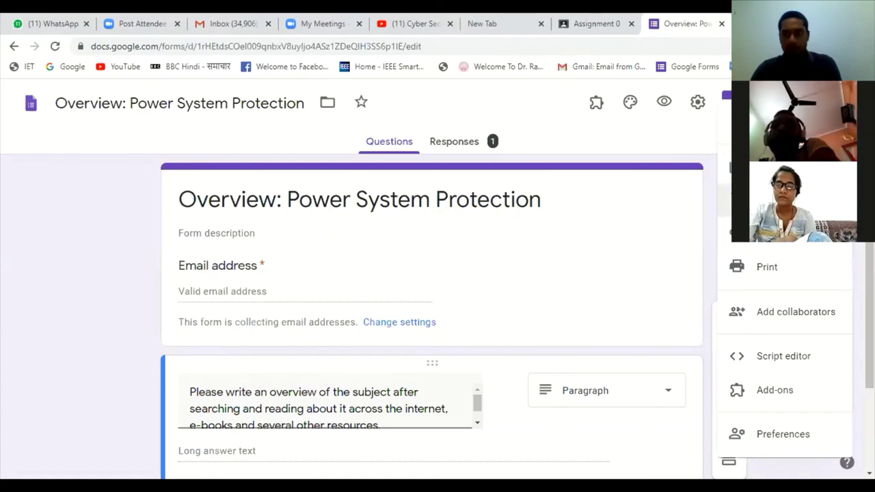
{"action": "left_click", "coordinate": [781, 440]}
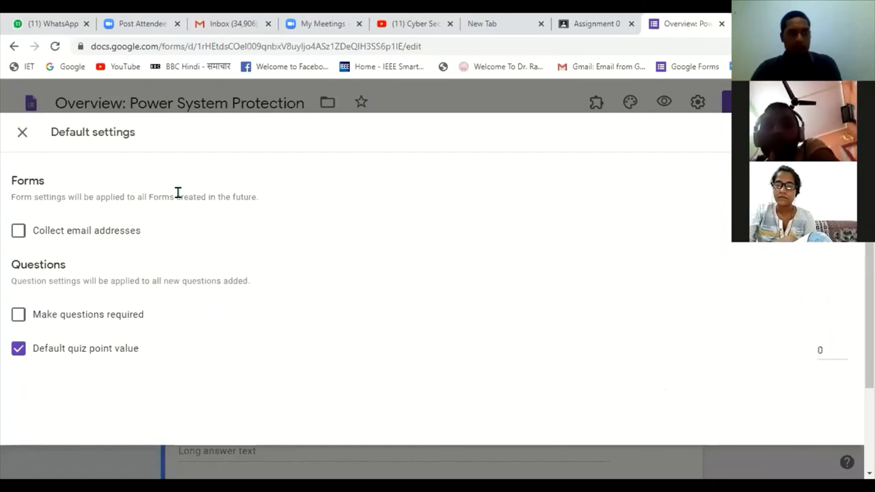
{"action": "left_click", "coordinate": [22, 132]}
Open Assignment 0 in Classroom for editing, set its due date to 28 Aug 2020 at 23:59, and save it.
{"action": "left_click", "coordinate": [595, 24]}
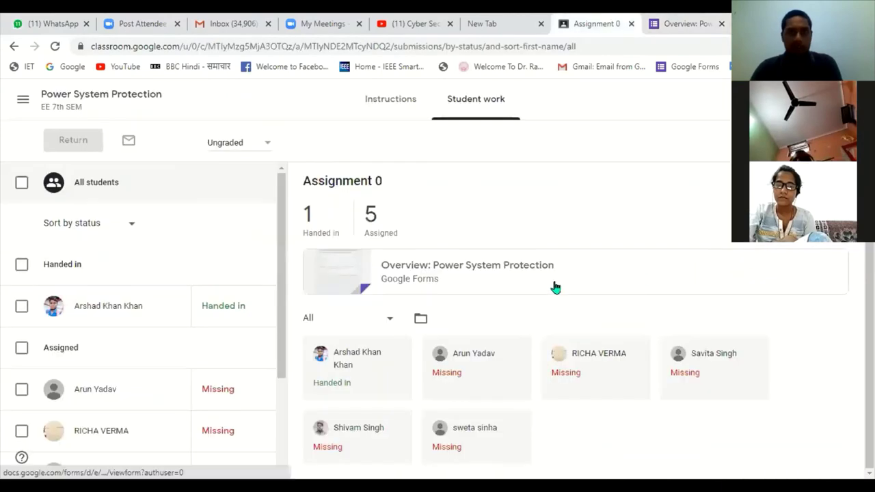
{"action": "left_click", "coordinate": [308, 250]}
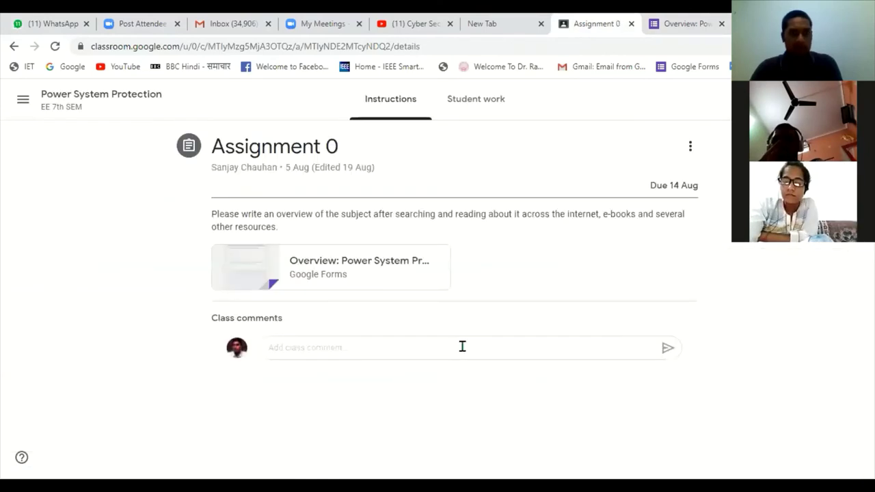
{"action": "left_click", "coordinate": [689, 146]}
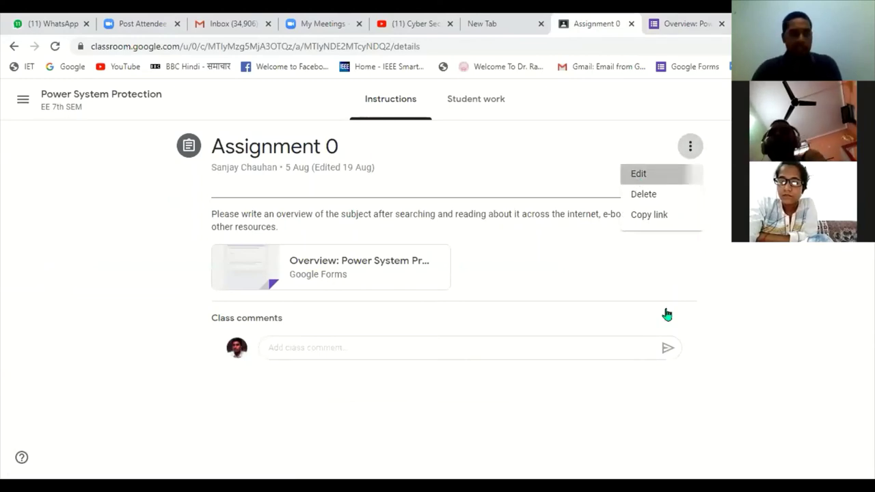
{"action": "key", "text": "Return"}
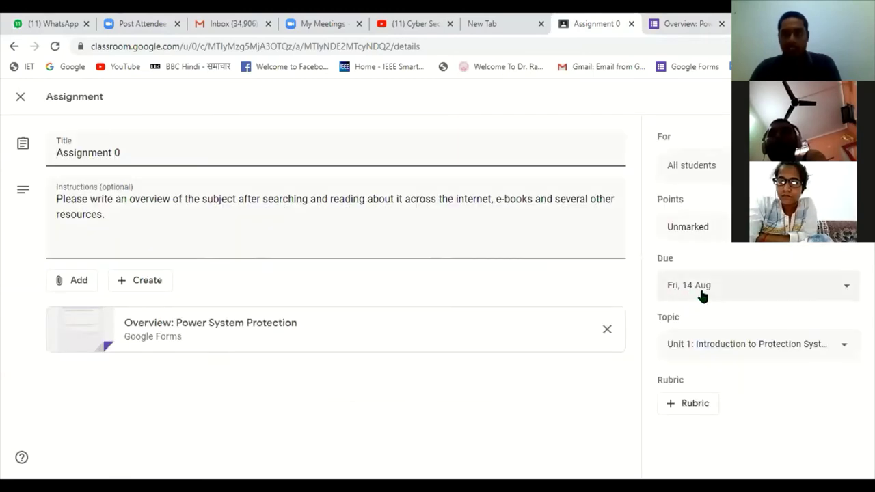
{"action": "left_click", "coordinate": [847, 294]}
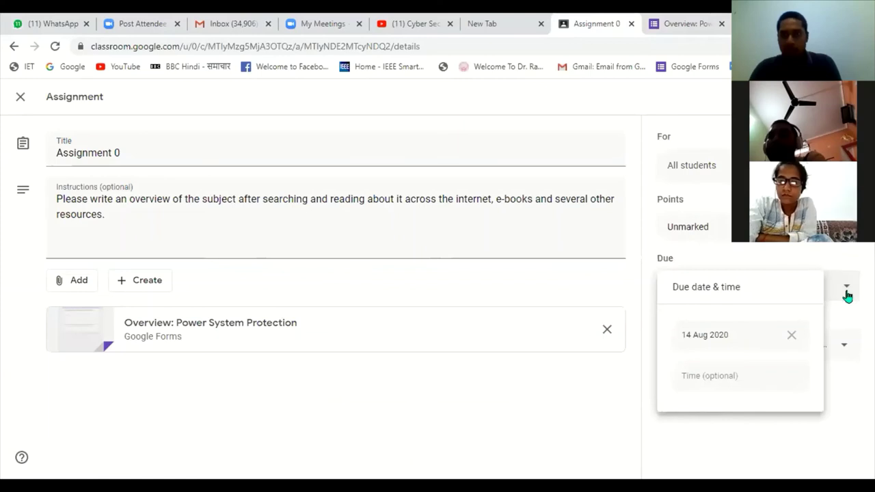
{"action": "left_click", "coordinate": [707, 342]}
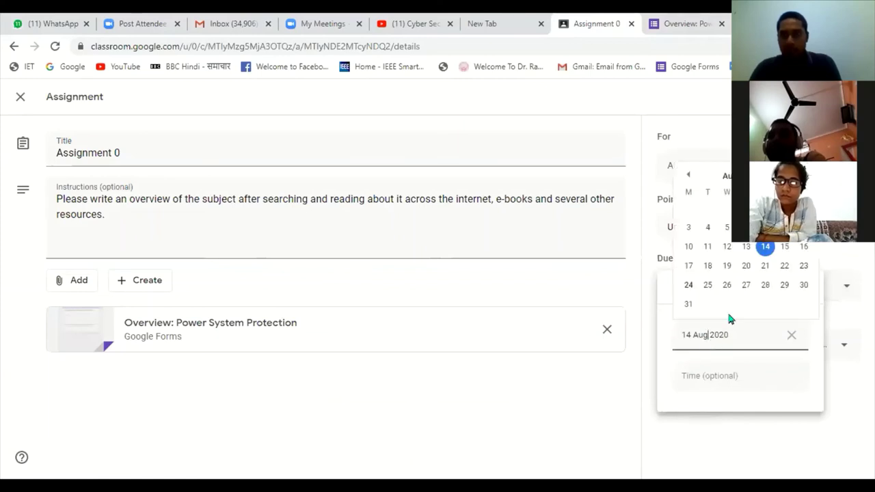
{"action": "left_click", "coordinate": [765, 286]}
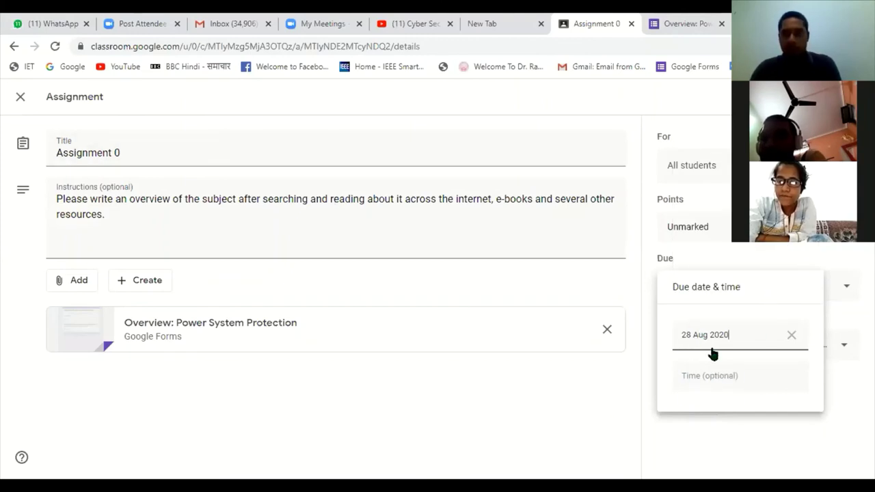
{"action": "left_click", "coordinate": [722, 379]}
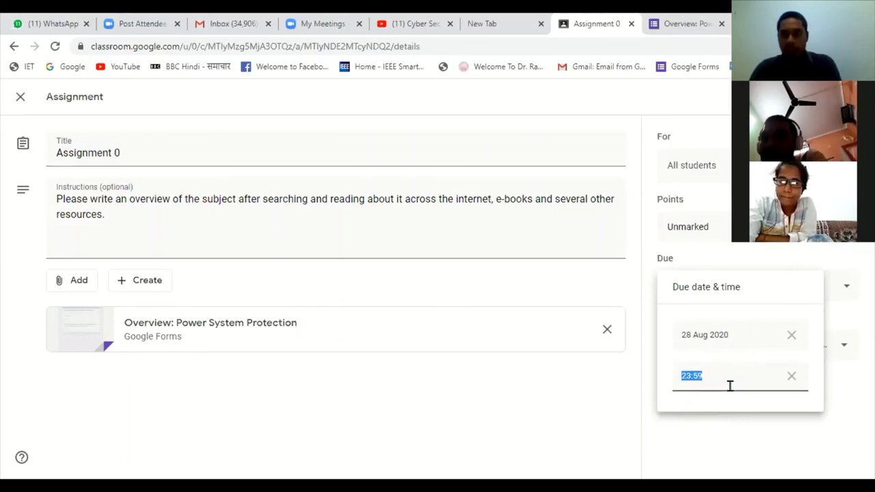
{"action": "key", "text": "Right"}
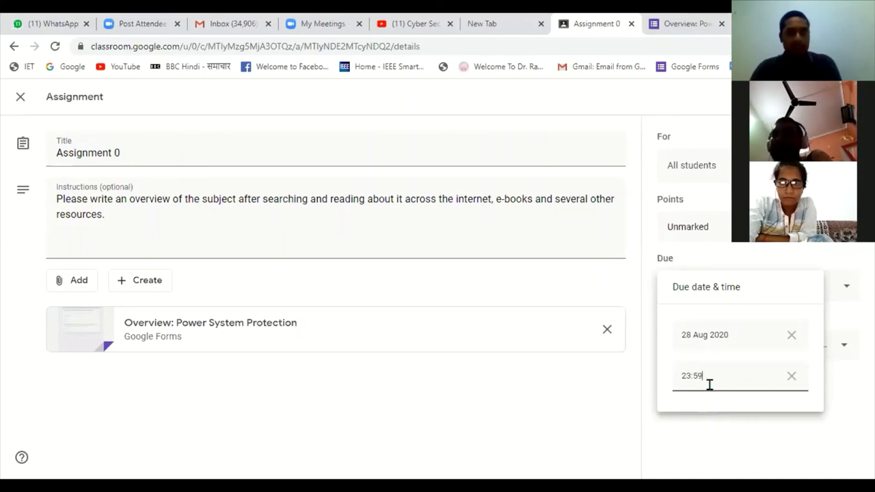
{"action": "left_click", "coordinate": [813, 97]}
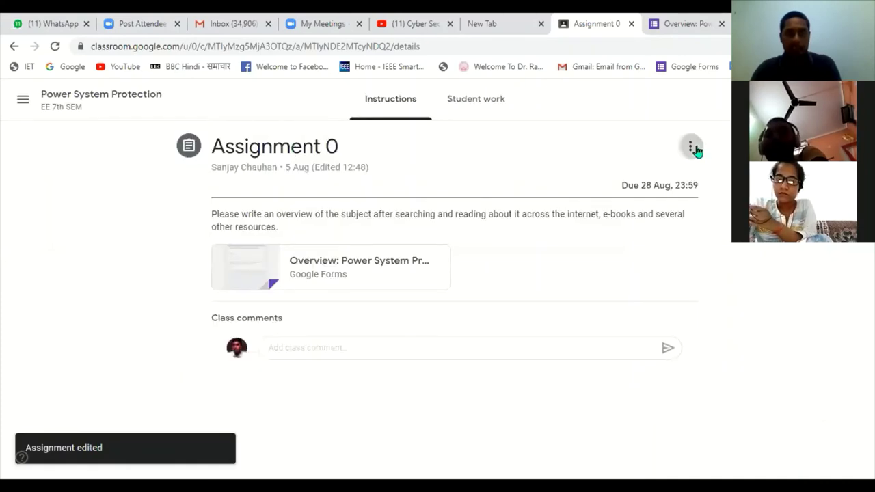
Reopen Assignment 0 for editing, try 02 and 00 as its points, set them back to Unmarked, and save it.
{"action": "left_click", "coordinate": [689, 147]}
{"action": "left_click", "coordinate": [657, 184]}
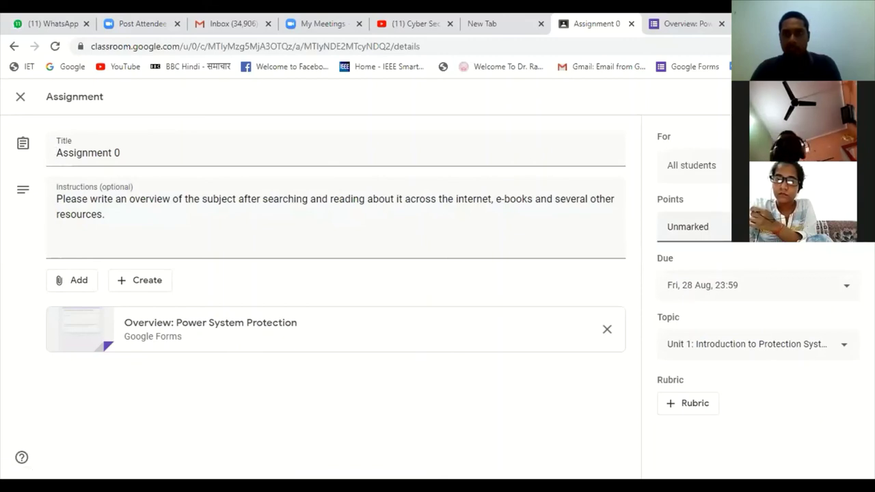
{"action": "left_click", "coordinate": [718, 226]}
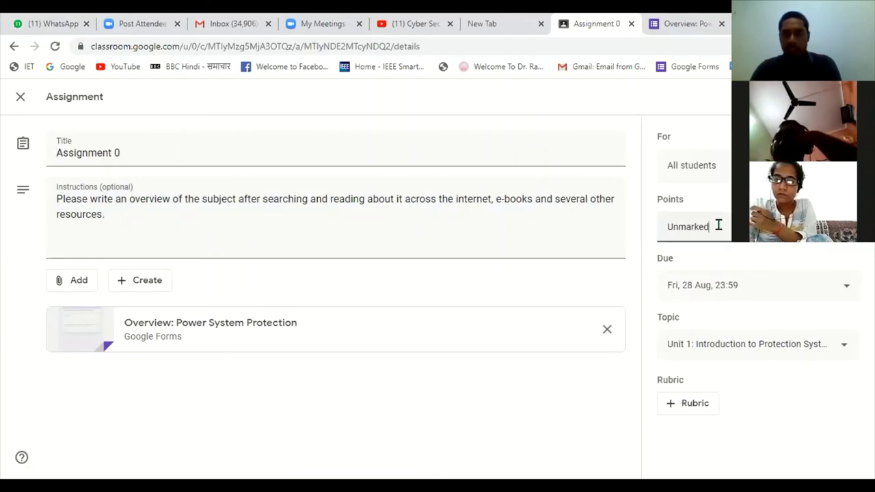
{"action": "key", "text": "BackSpace"}
{"action": "key", "text": "BackSpace"}
{"action": "key", "text": "BackSpace"}
{"action": "key", "text": "BackSpace"}
{"action": "key", "text": "BackSpace"}
{"action": "key", "text": "BackSpace"}
{"action": "key", "text": "BackSpace"}
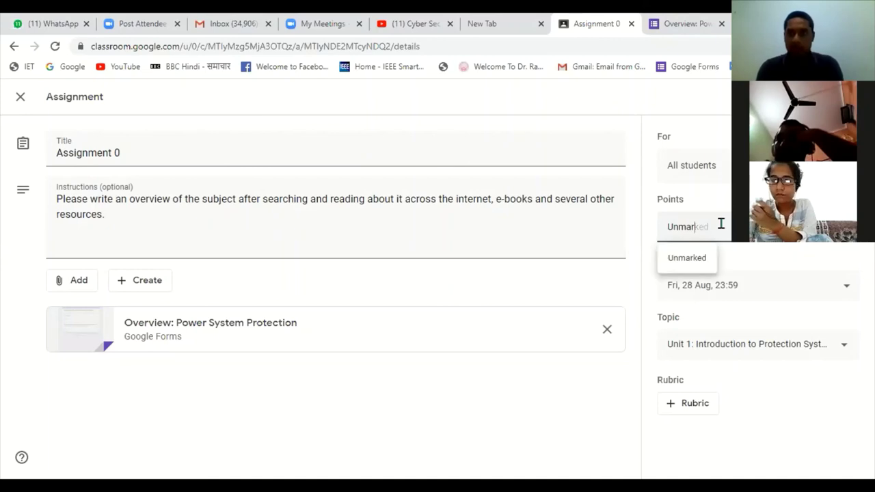
{"action": "key", "text": "BackSpace"}
{"action": "type", "text": "0"}
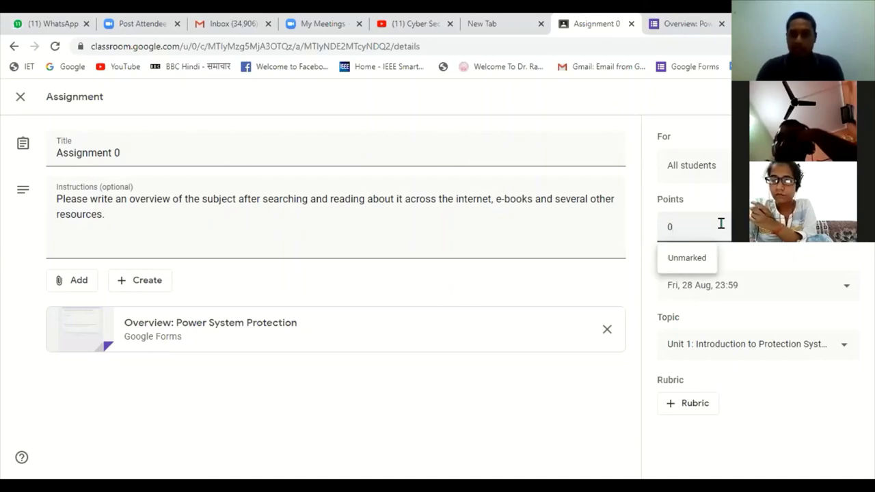
{"action": "type", "text": "2"}
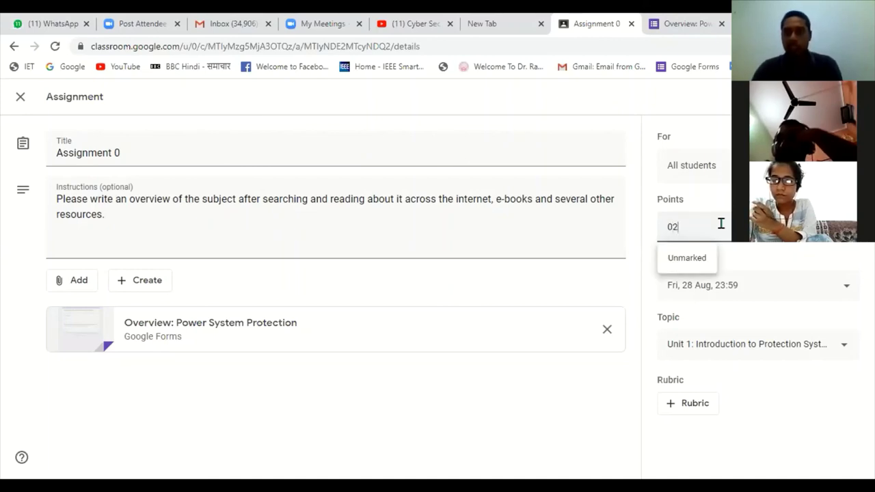
{"action": "key", "text": "BackSpace"}
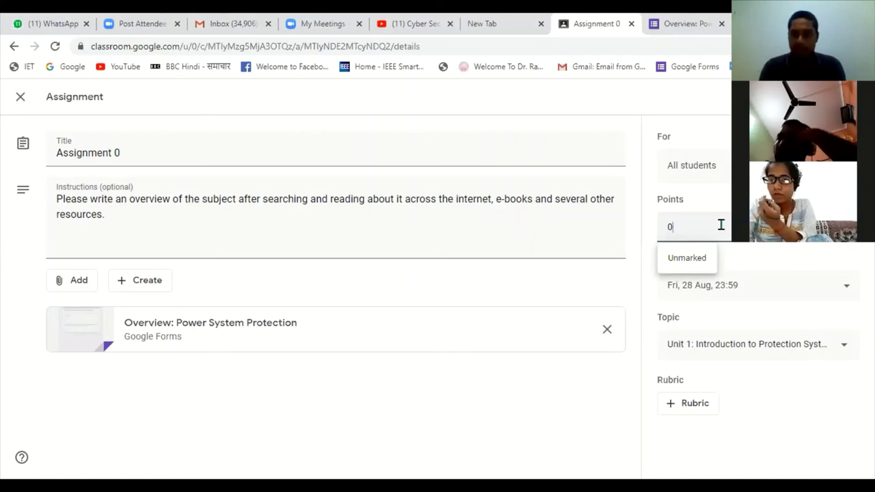
{"action": "type", "text": "0"}
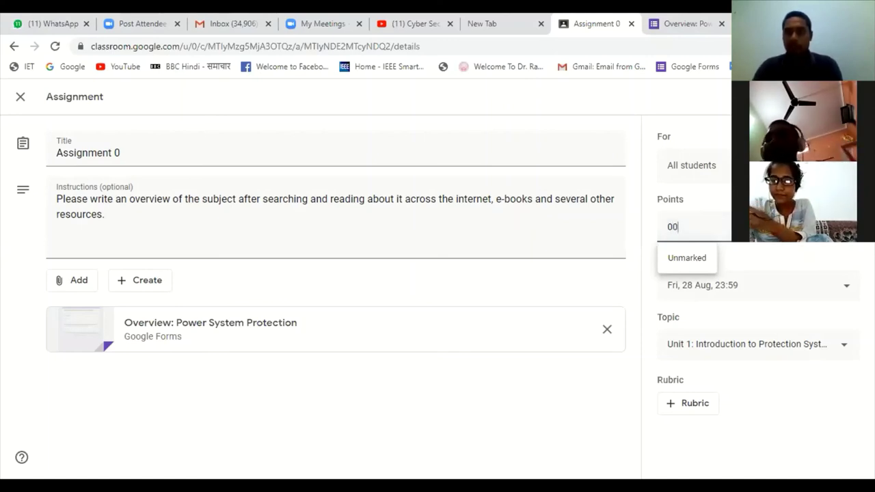
{"action": "left_click", "coordinate": [687, 258]}
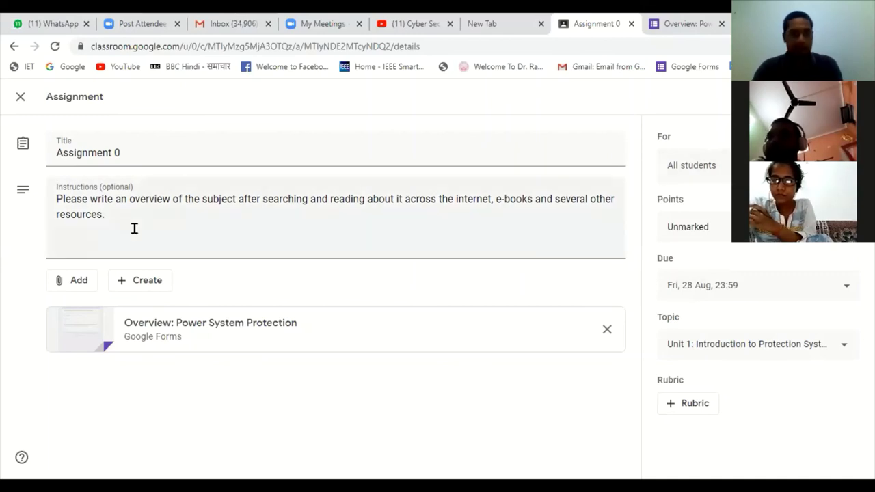
{"action": "left_click", "coordinate": [817, 96]}
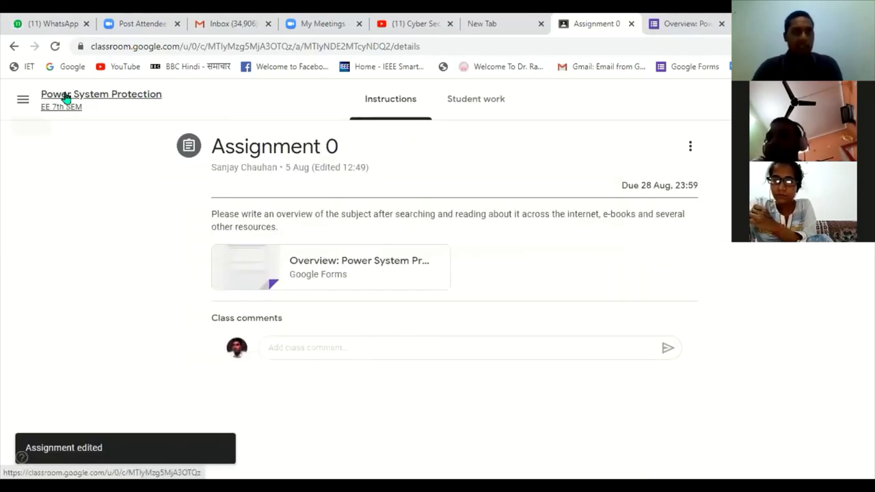
Examine the Power System Protection class stream, including the upcoming Assignment 0 deadline and the posted materials.
{"action": "left_click", "coordinate": [66, 98]}
{"action": "scroll", "coordinate": [576, 304], "scroll_direction": "up", "scroll_amount": 5}
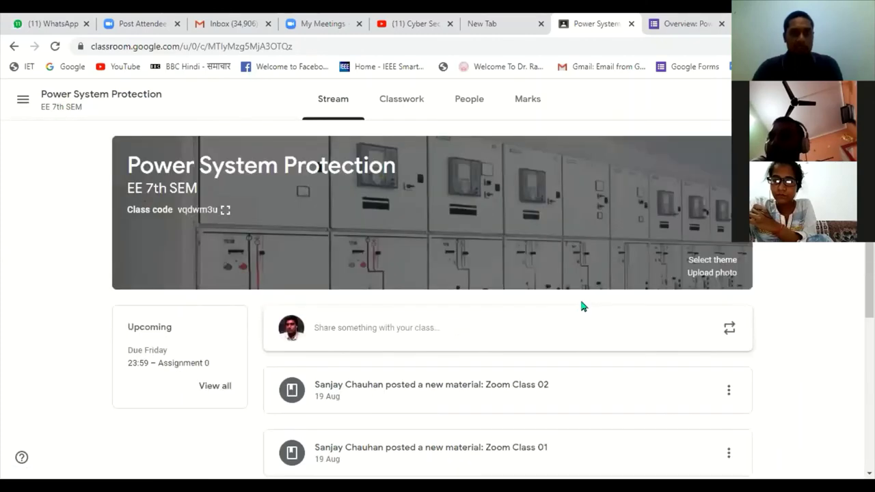
{"action": "scroll", "coordinate": [587, 274], "scroll_direction": "down", "scroll_amount": 3}
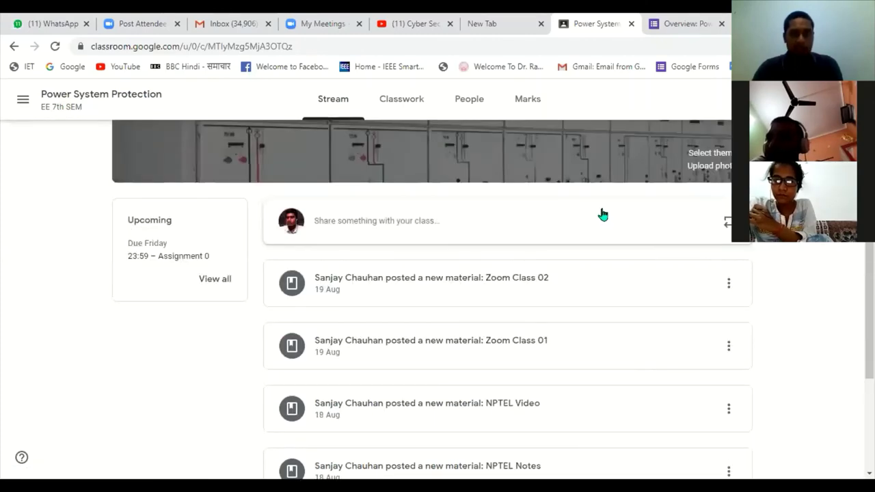
{"action": "scroll", "coordinate": [558, 246], "scroll_direction": "down", "scroll_amount": 1}
{"action": "scroll", "coordinate": [250, 273], "scroll_direction": "up", "scroll_amount": 2}
{"action": "scroll", "coordinate": [248, 295], "scroll_direction": "down", "scroll_amount": 2}
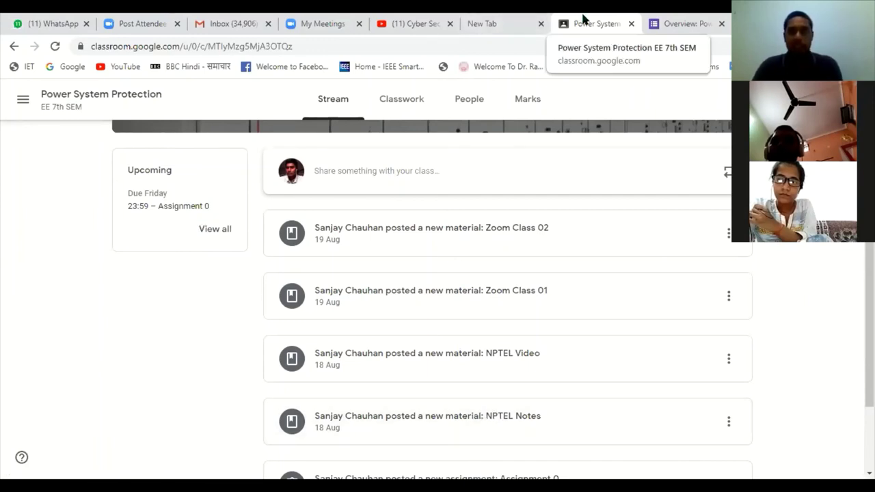
{"action": "left_click", "coordinate": [702, 19]}
{"action": "left_click", "coordinate": [591, 19]}
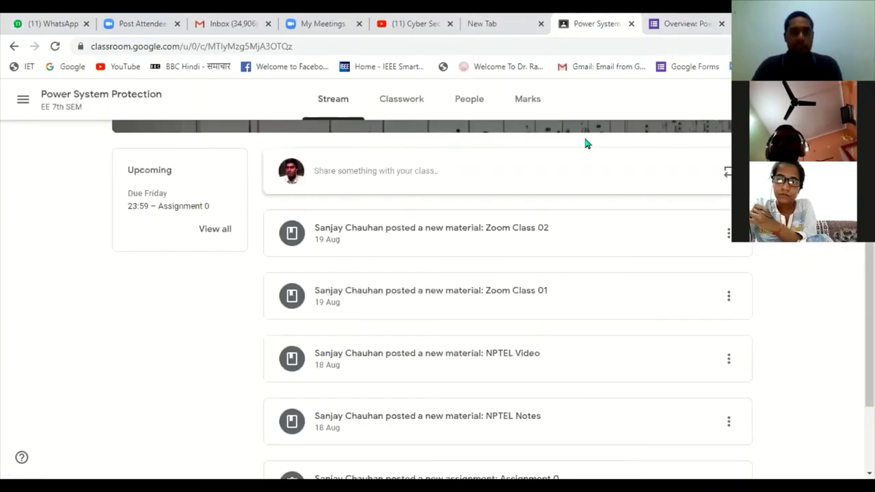